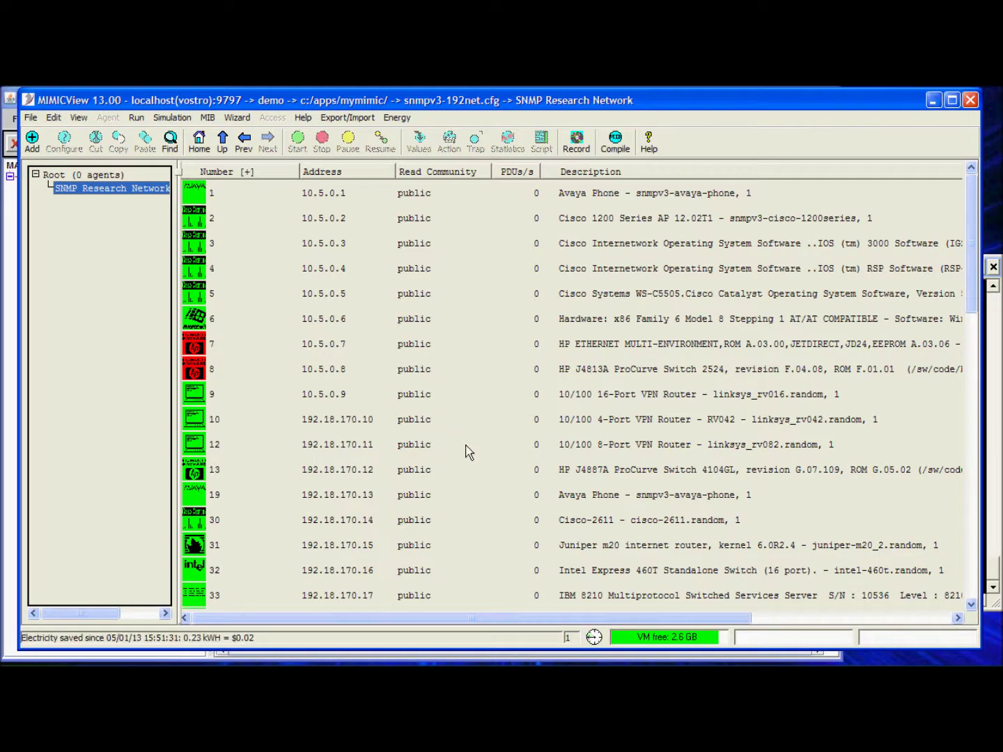
- Enable the SNMPv3 protocol for agent 7 (10.5.0.7), keeping v3usm.conf and v3vacm.conf as its databases, and start the agent
{"action": "mouse_move", "coordinate": [973, 276]}
{"action": "left_mouse_down"}
{"action": "mouse_move", "coordinate": [975, 390]}
{"action": "mouse_move", "coordinate": [975, 254]}
{"action": "left_mouse_up"}
{"action": "left_click", "coordinate": [197, 347]}
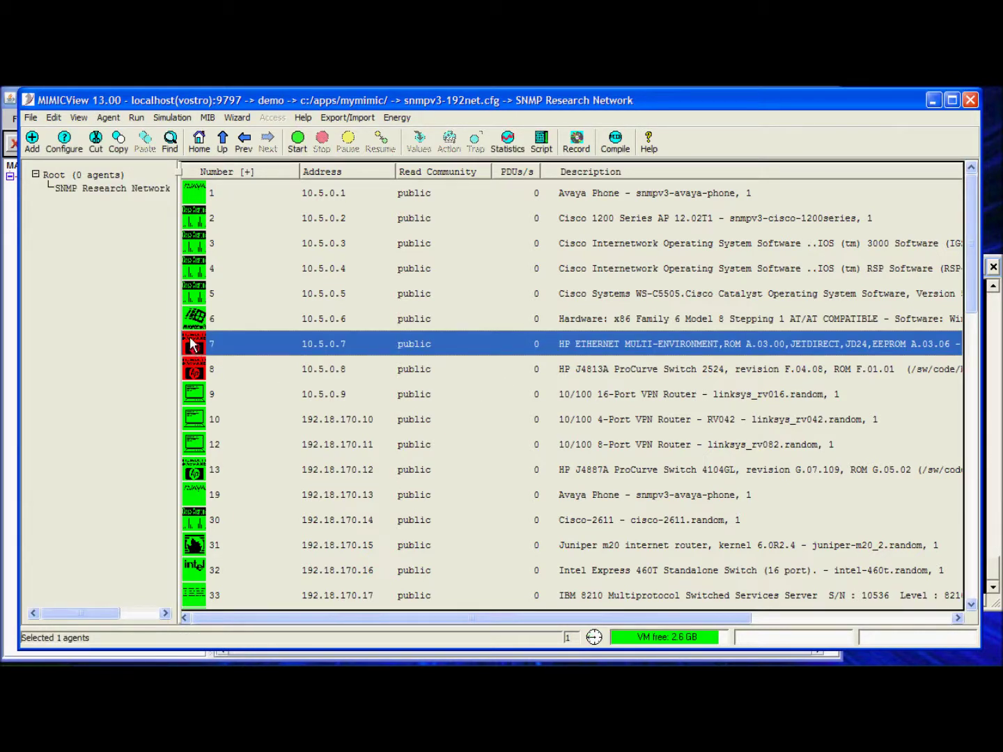
{"action": "left_click", "coordinate": [71, 148]}
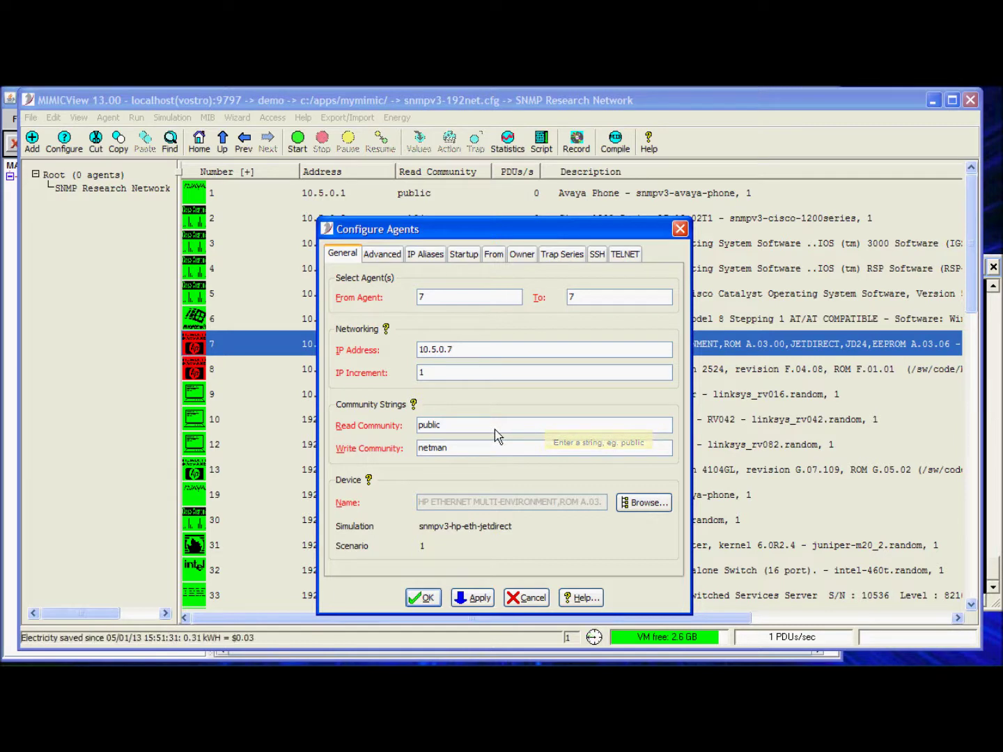
{"action": "left_click", "coordinate": [382, 254]}
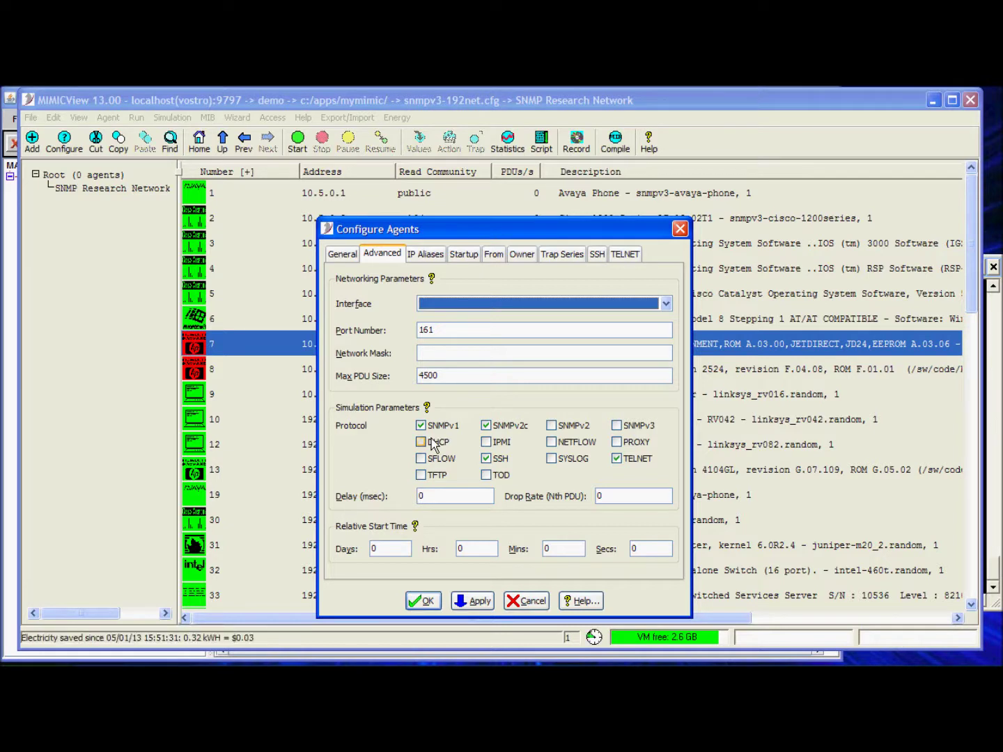
{"action": "left_click", "coordinate": [616, 426]}
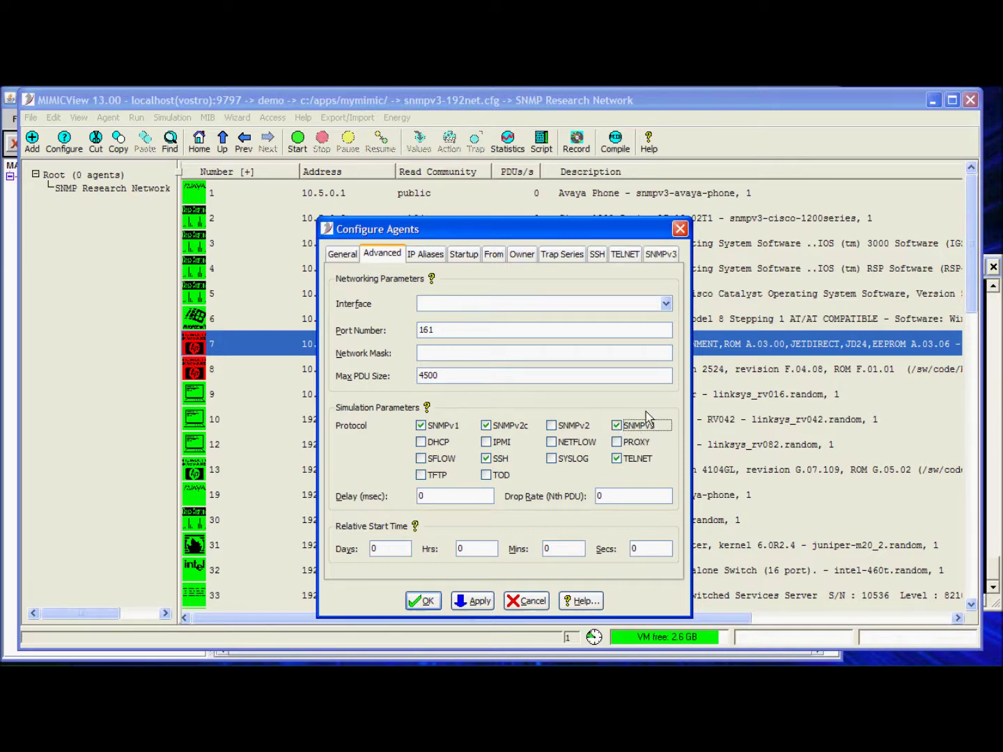
{"action": "left_click", "coordinate": [662, 254]}
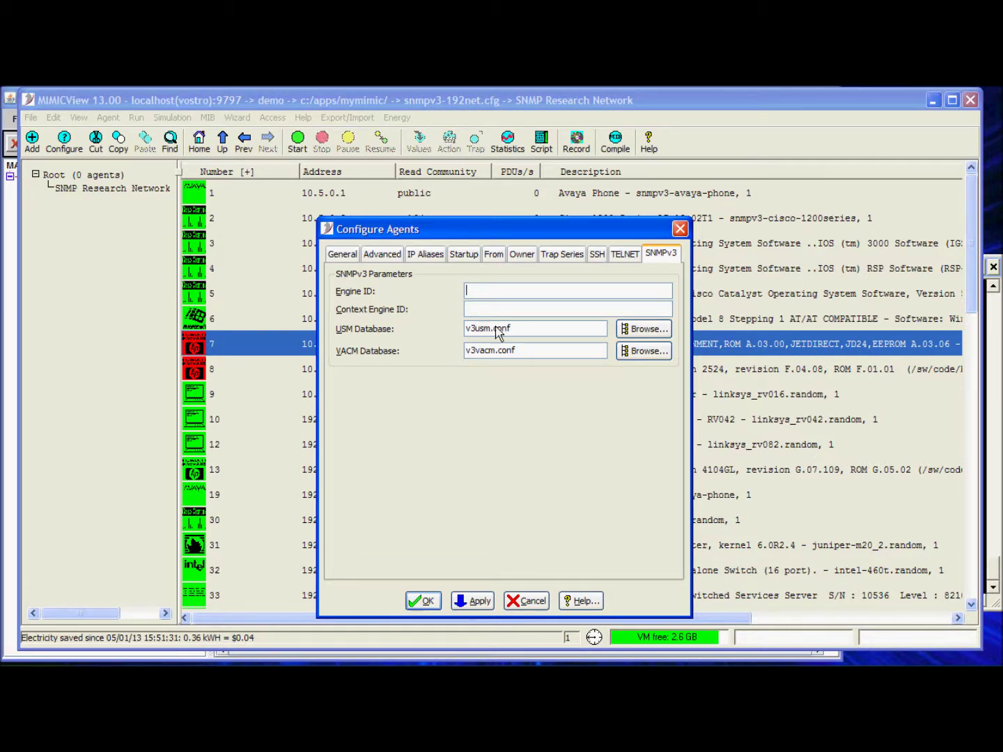
{"action": "left_click", "coordinate": [422, 600]}
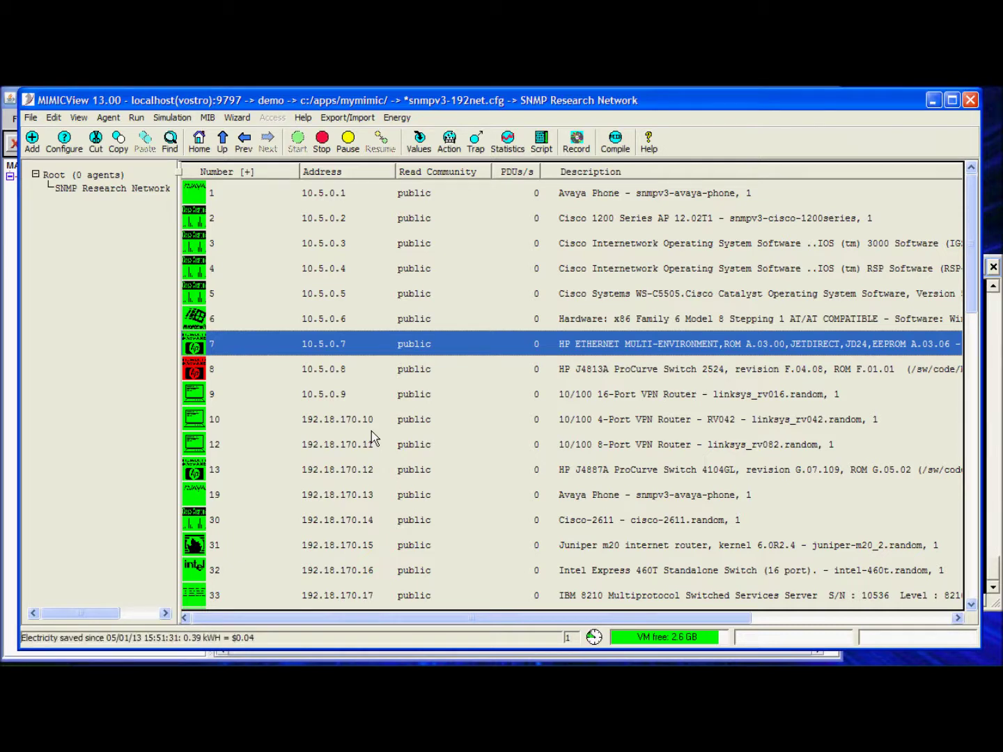
- Switch to Command Prompt and query sysLocation.0 on 10.5.0.9 with snmpget -v3 as user mysnmpv3, using authNoPriv and MD5
{"action": "left_click", "coordinate": [7, 278]}
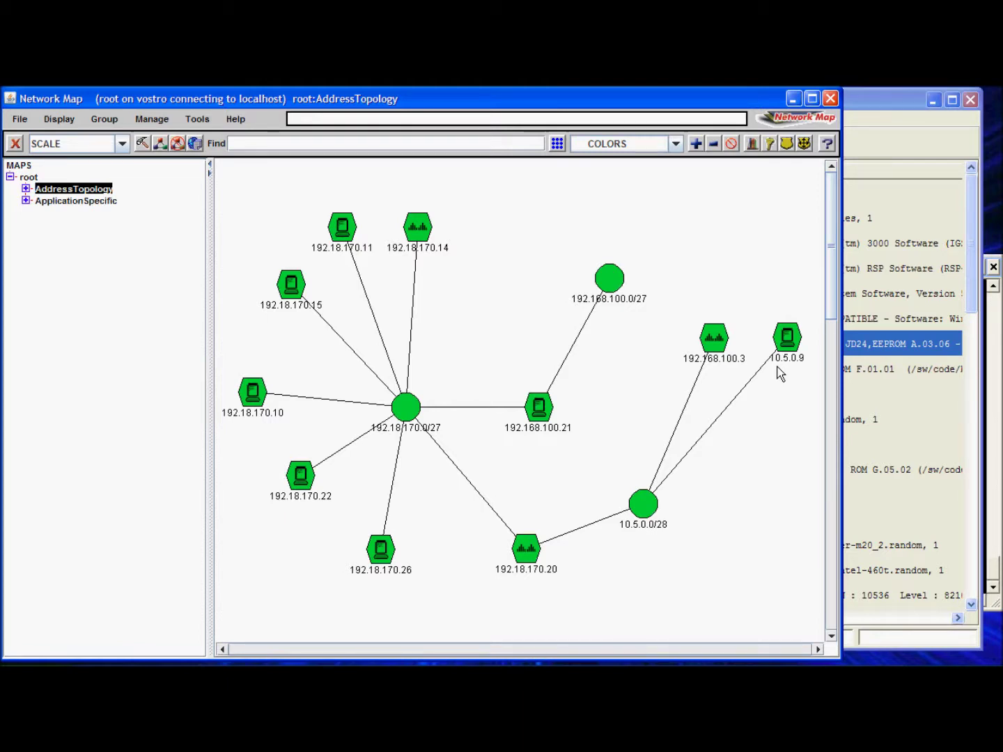
{"action": "key", "text": "alt+Tab"}
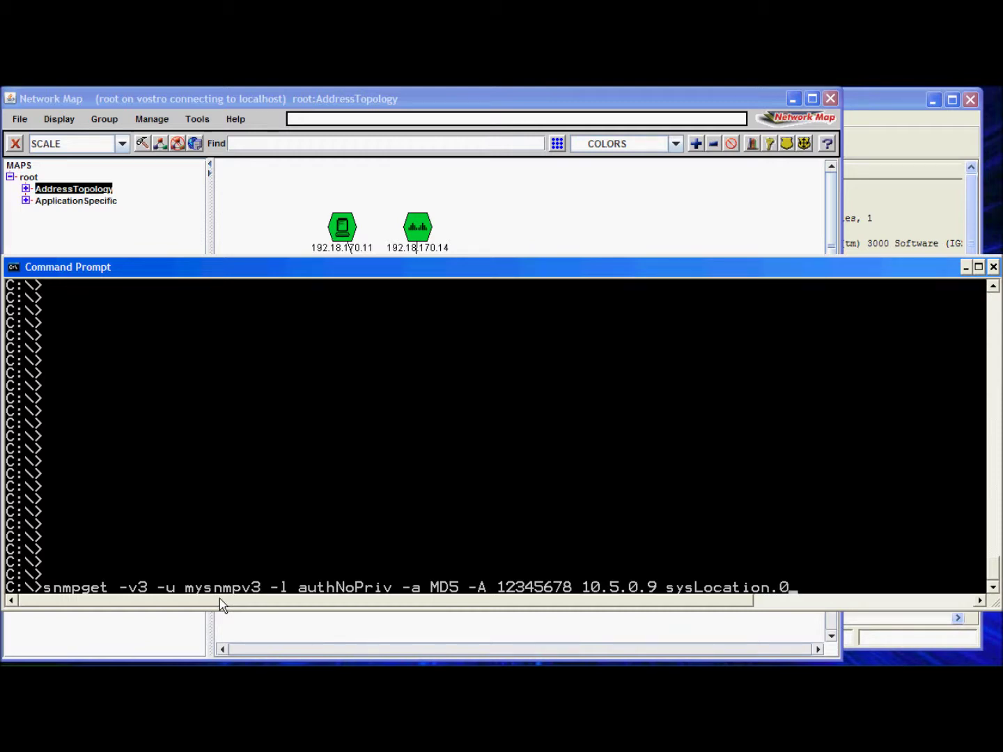
{"action": "key", "text": "Return"}
{"action": "key", "text": "Return"}
{"action": "key", "text": "Return"}
{"action": "key", "text": "Return"}
{"action": "key", "text": "Return"}
{"action": "key", "text": "Return"}
{"action": "key", "text": "Return"}
{"action": "key", "text": "Return"}
{"action": "key", "text": "Return"}
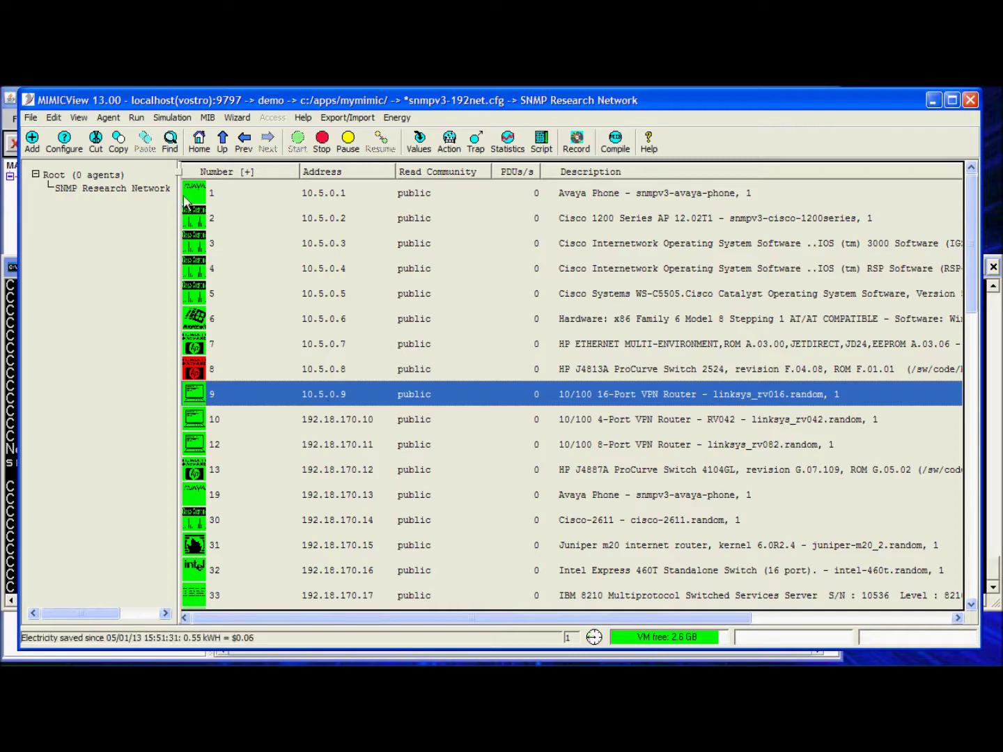
- Switch to MIMICView and display agent 9's usmUserSecurityName values from usmUserTable in the Value Browser
{"action": "left_click", "coordinate": [420, 140]}
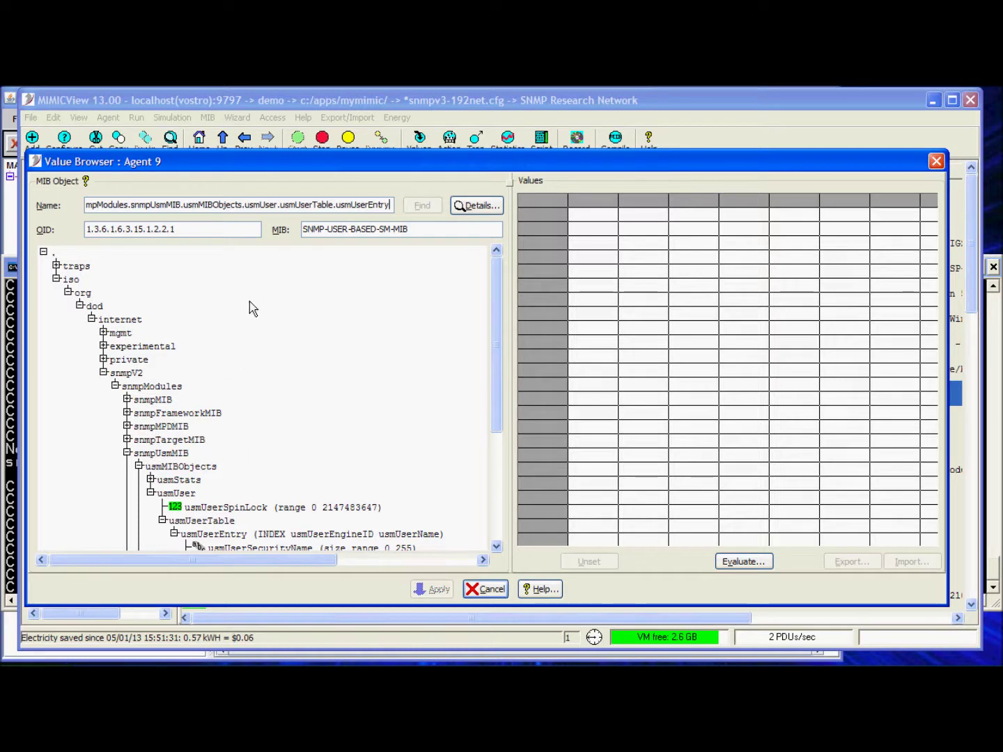
{"action": "left_click_drag", "start_coordinate": [496, 331], "coordinate": [469, 417]}
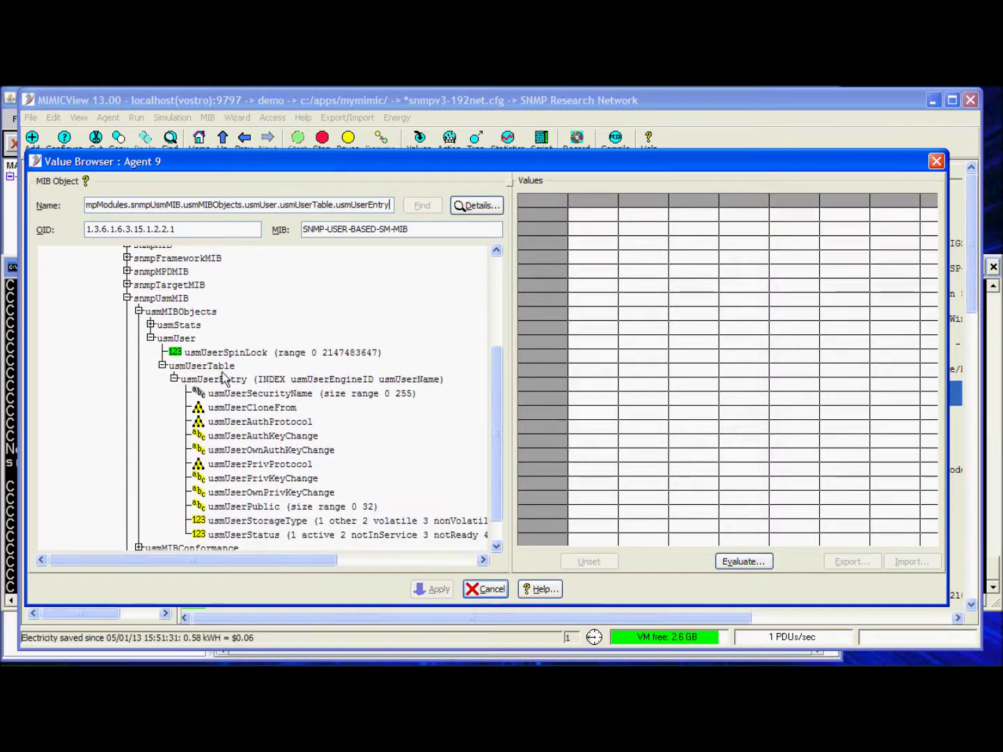
{"action": "left_click", "coordinate": [251, 394]}
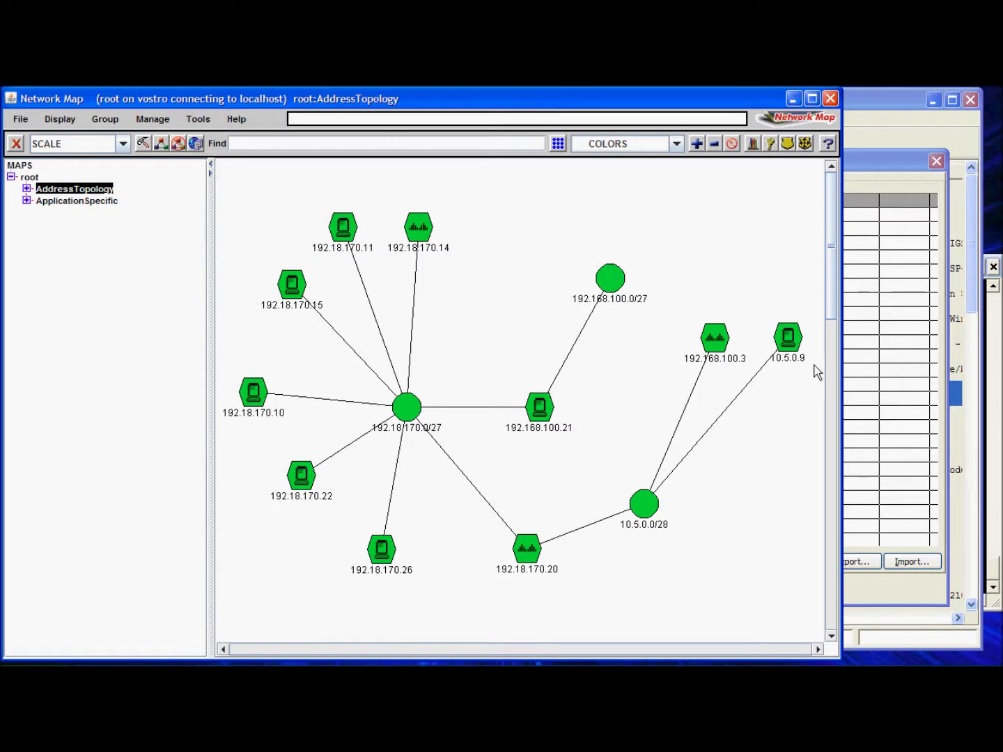
- Switch to Network Map and create the SNMPv3 USM user mysnmpv3 on node 10.5.0.9, cloned from user2, with the SNMPv3 Wizard
{"action": "left_click", "coordinate": [787, 339]}
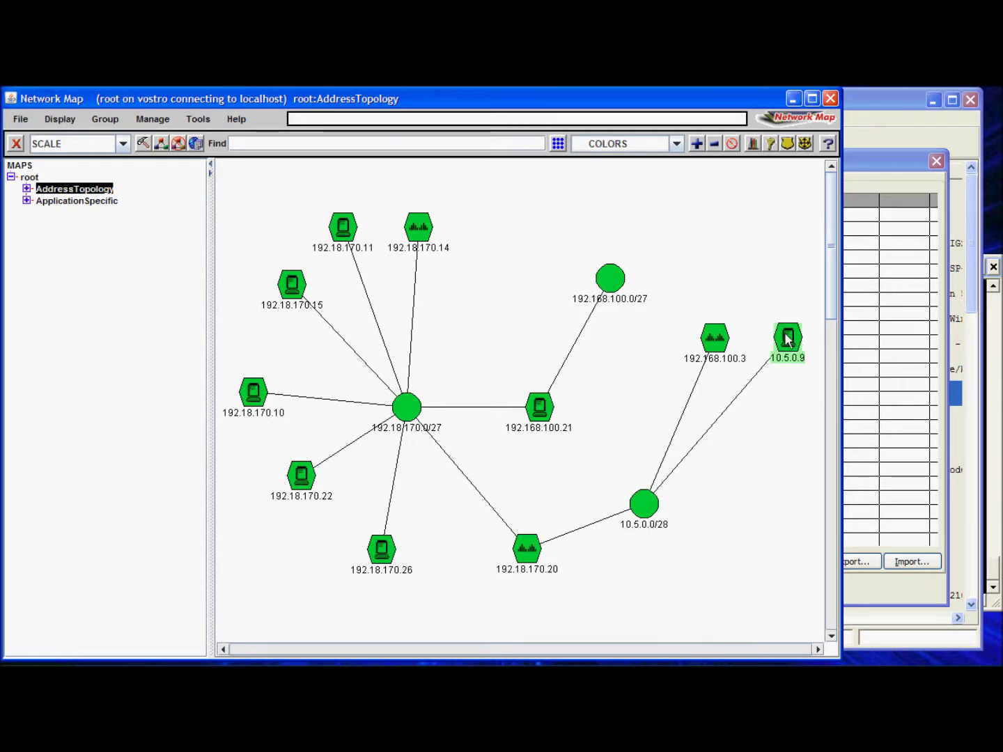
{"action": "right_click", "coordinate": [788, 340]}
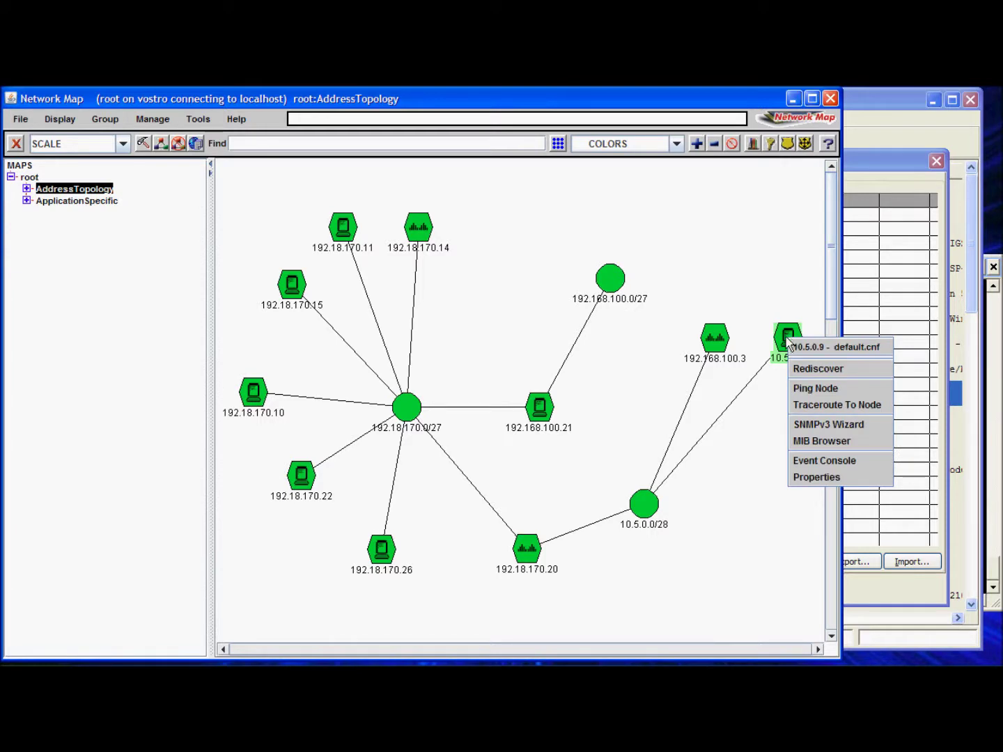
{"action": "left_click", "coordinate": [806, 426]}
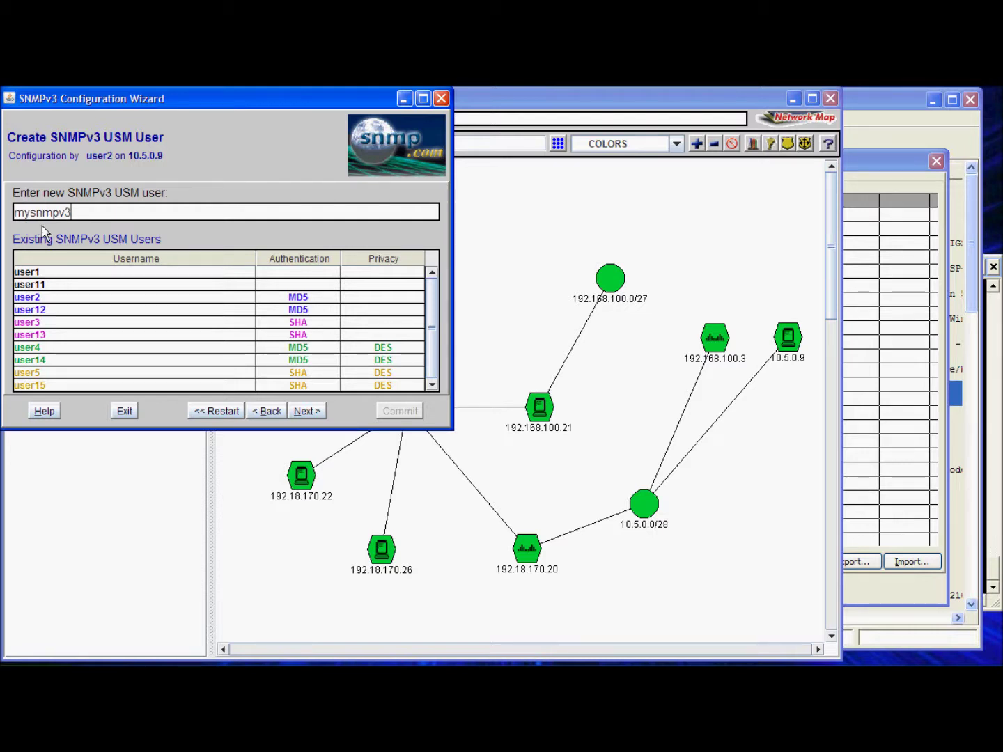
{"action": "left_click", "coordinate": [307, 411]}
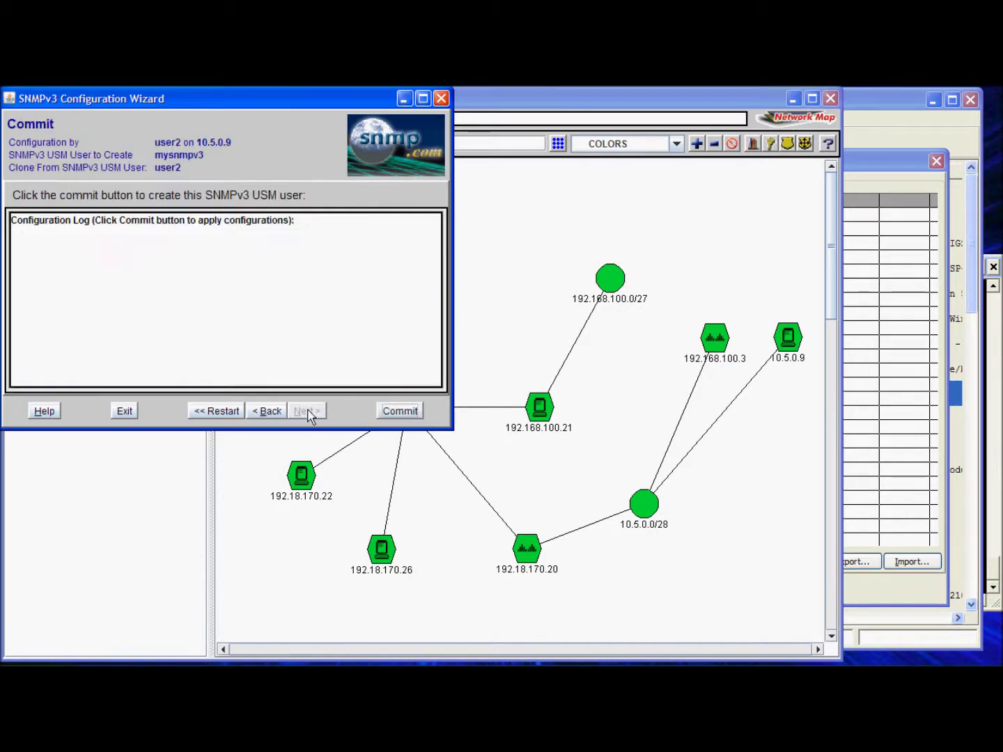
{"action": "left_click", "coordinate": [404, 417]}
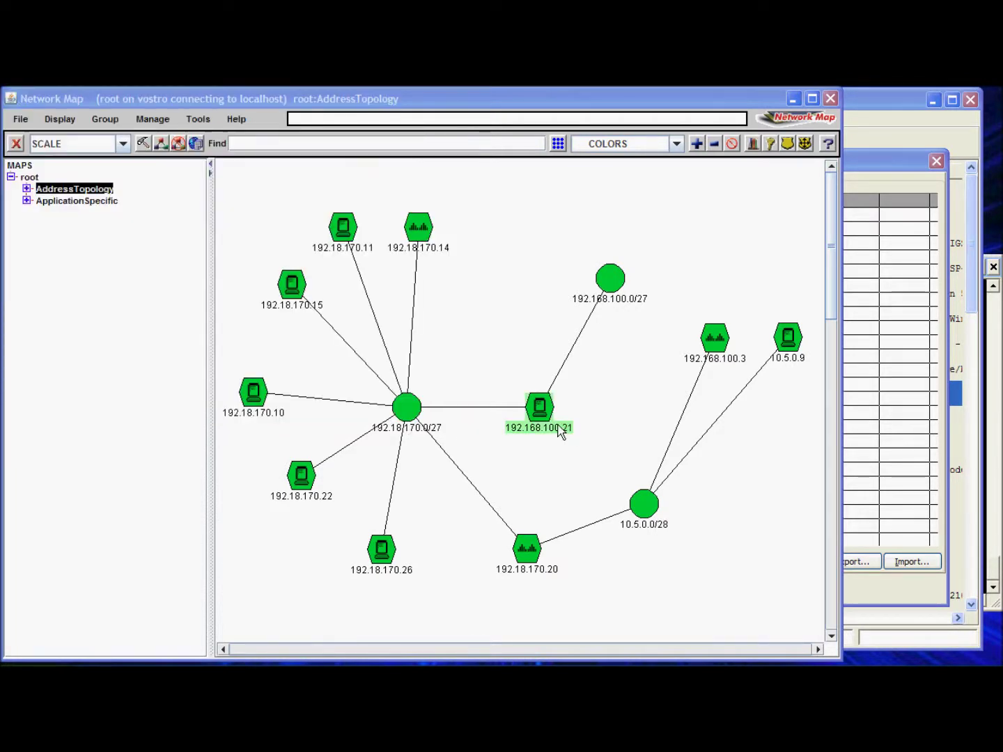
- Return to agent 9's Value Browser in MIMICView and reload the usmUserSecurityName values to check for the new user mysnmpv3
{"action": "left_click", "coordinate": [875, 172]}
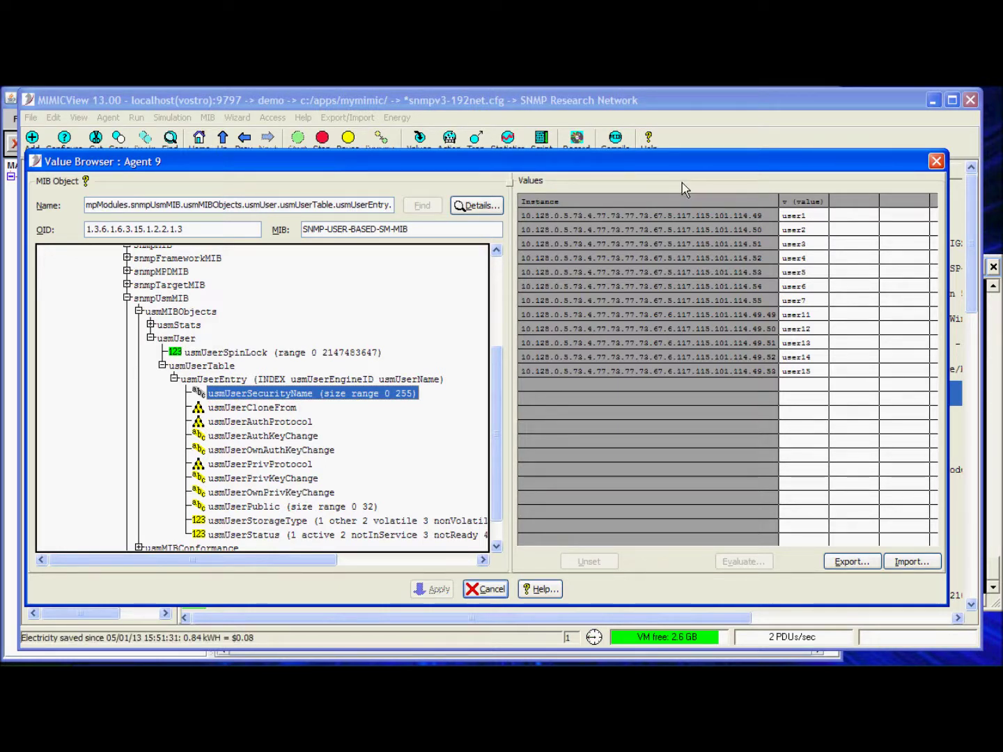
{"action": "left_click", "coordinate": [231, 412]}
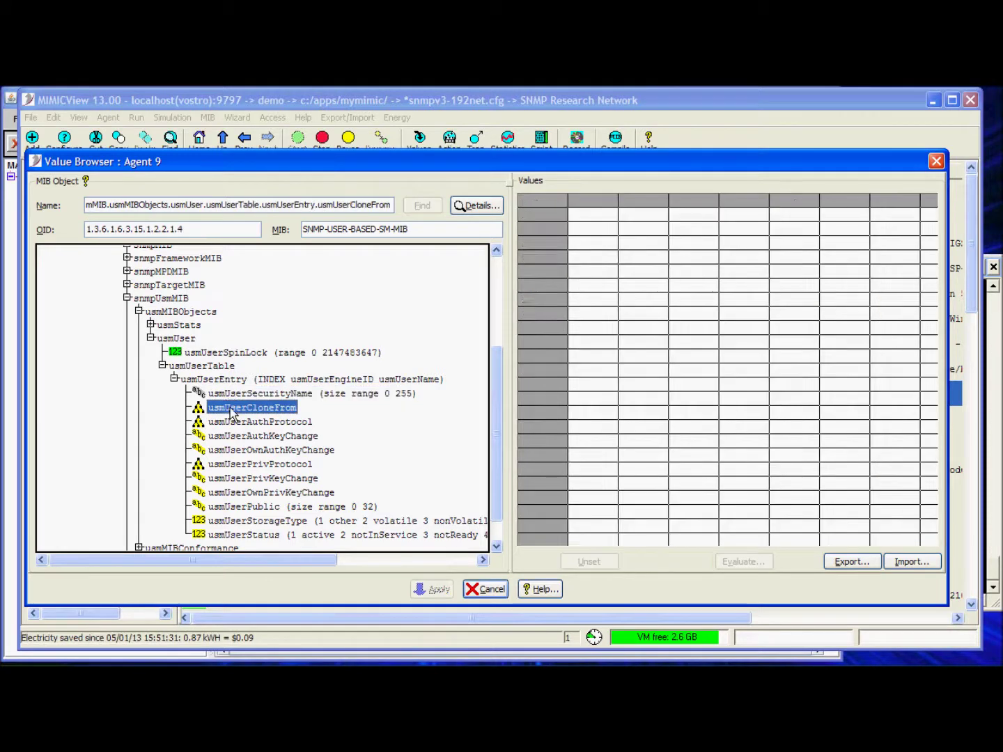
{"action": "left_click", "coordinate": [231, 393]}
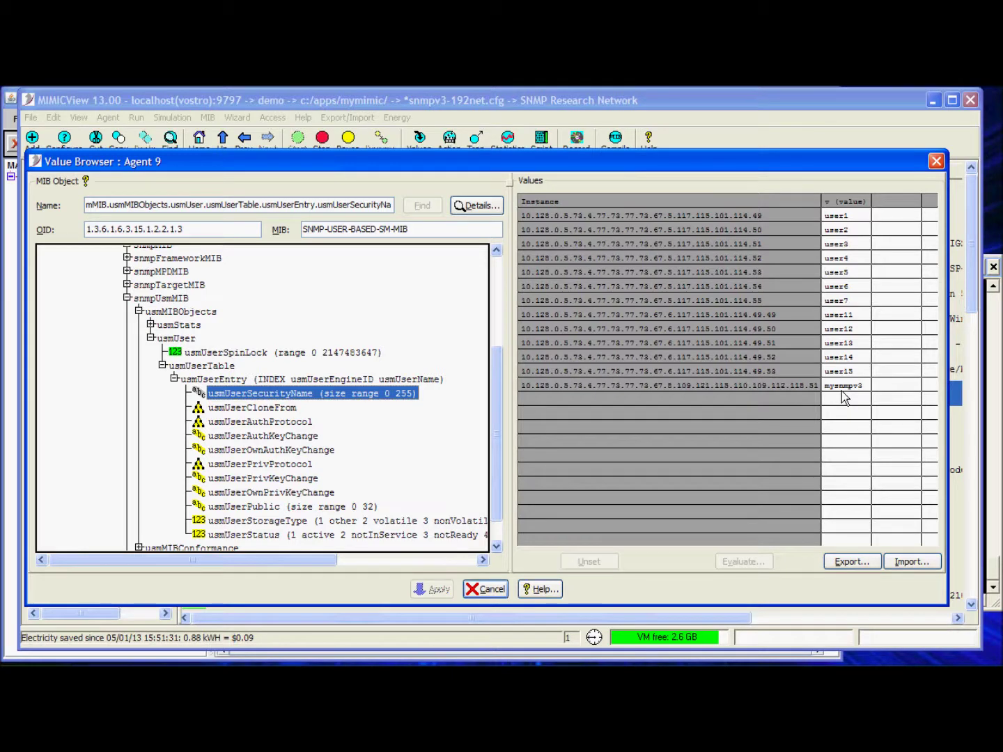
- Switch to Command Prompt and rerun the mysnmpv3 snmpget query for sysLocation.0 on 10.5.0.9 with authNoPriv and MD5
{"action": "key", "text": "alt+Tab"}
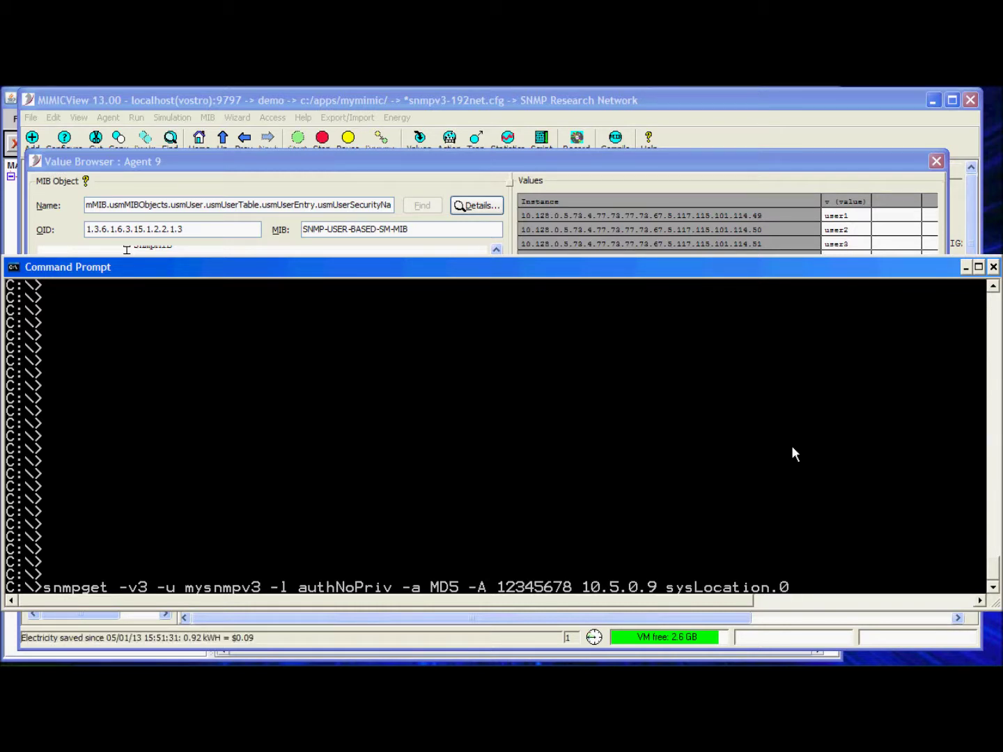
{"action": "key", "text": "Return"}
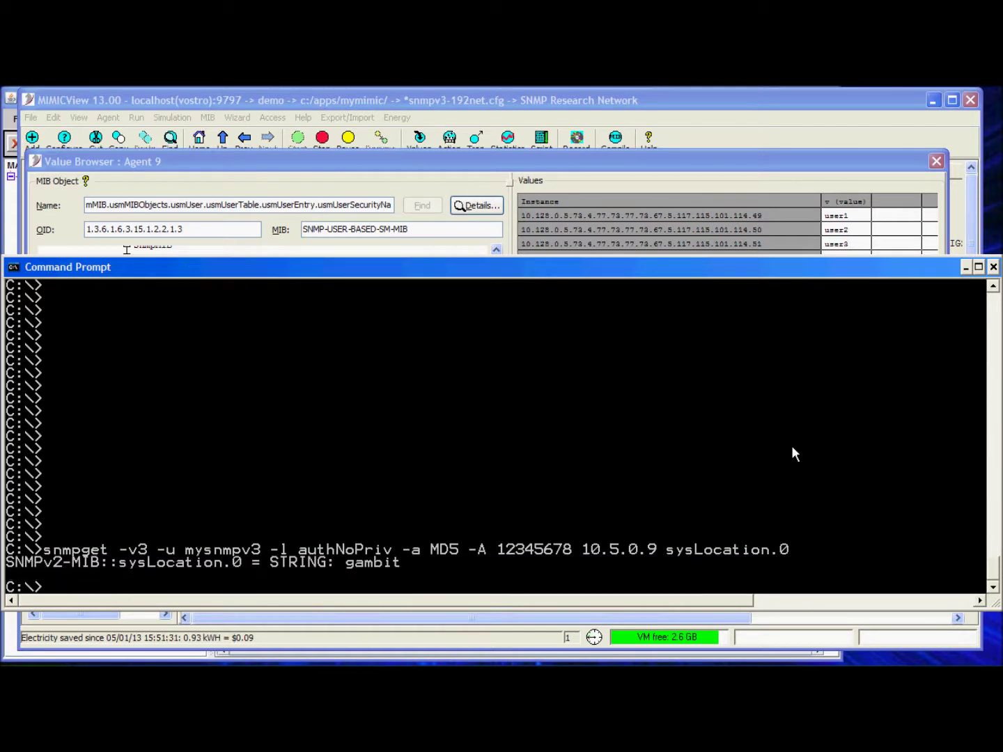
{"action": "key", "text": "Return"}
{"action": "key", "text": "Return"}
{"action": "key", "text": "Return"}
{"action": "key", "text": "Return"}
{"action": "key", "text": "Return"}
{"action": "key", "text": "Return"}
{"action": "key", "text": "Return"}
{"action": "key", "text": "Return"}
{"action": "key", "text": "Return"}
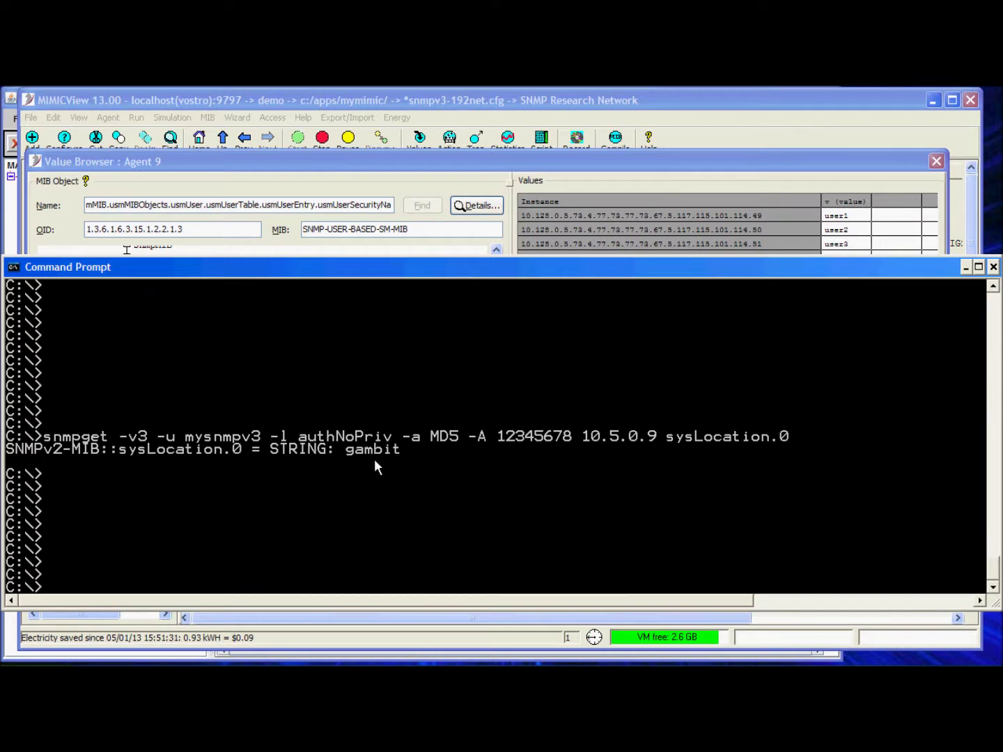
- Switch to Network Map and delete the USM user mysnmpv3 from node 10.5.0.9 with the SNMPv3 Wizard
{"action": "key", "text": "alt+Tab"}
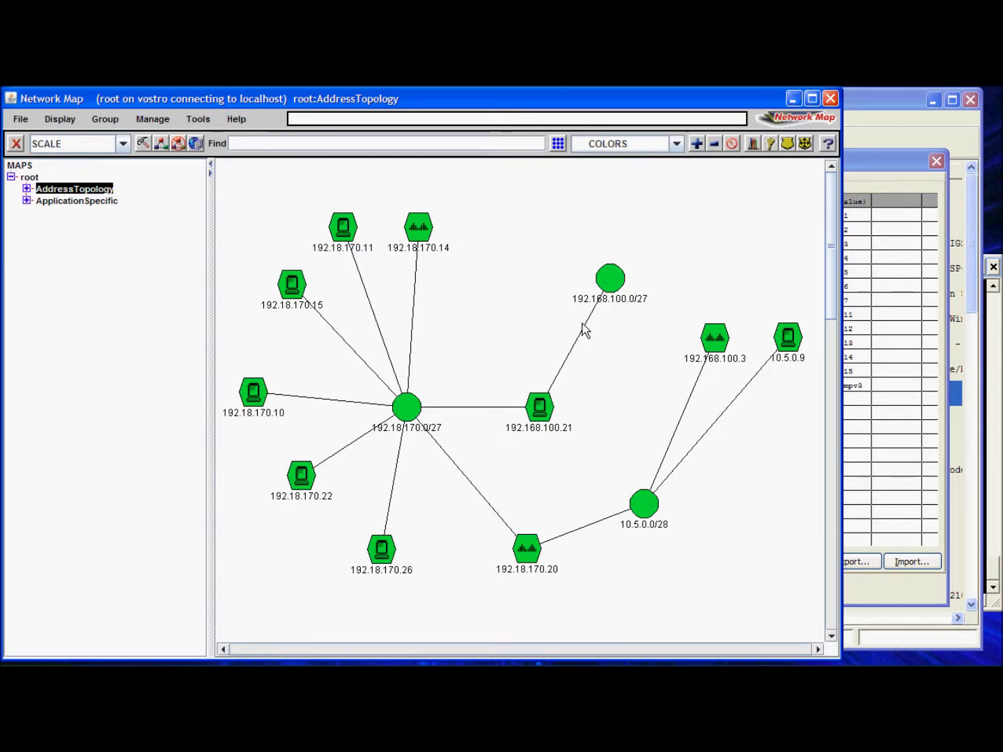
{"action": "left_click", "coordinate": [786, 342]}
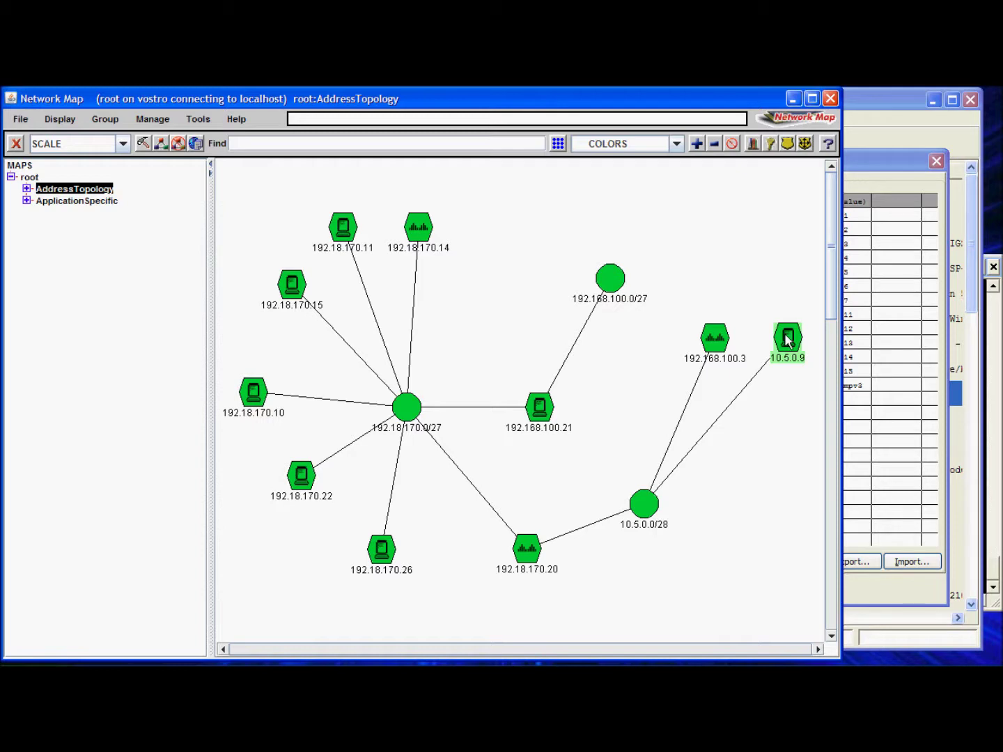
{"action": "right_click", "coordinate": [786, 340]}
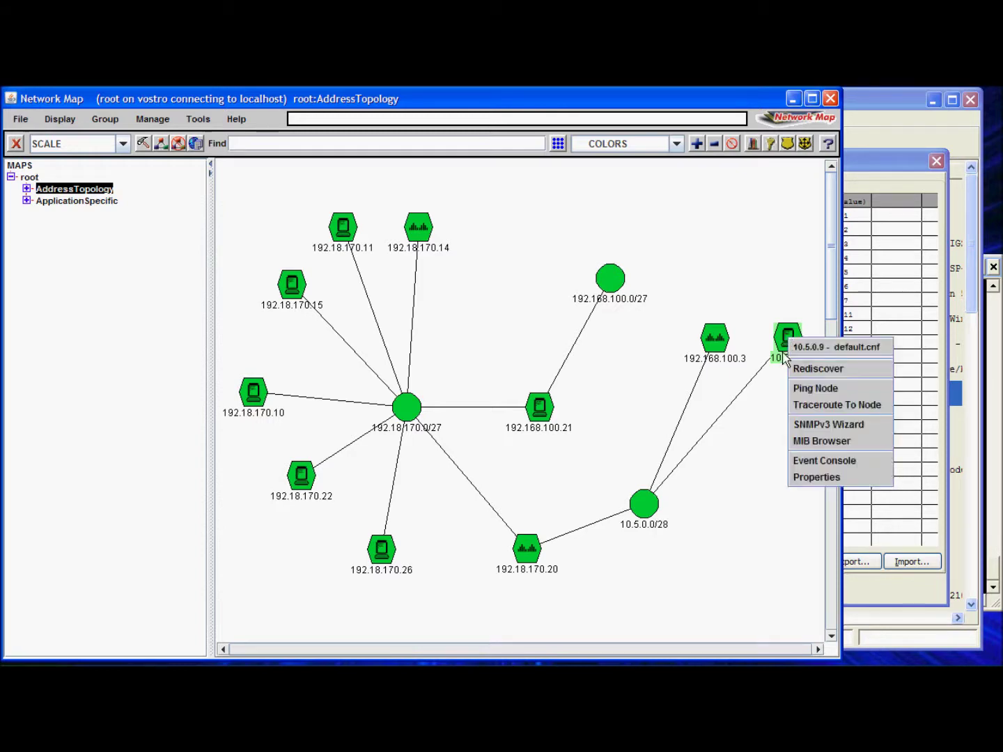
{"action": "left_click", "coordinate": [815, 423]}
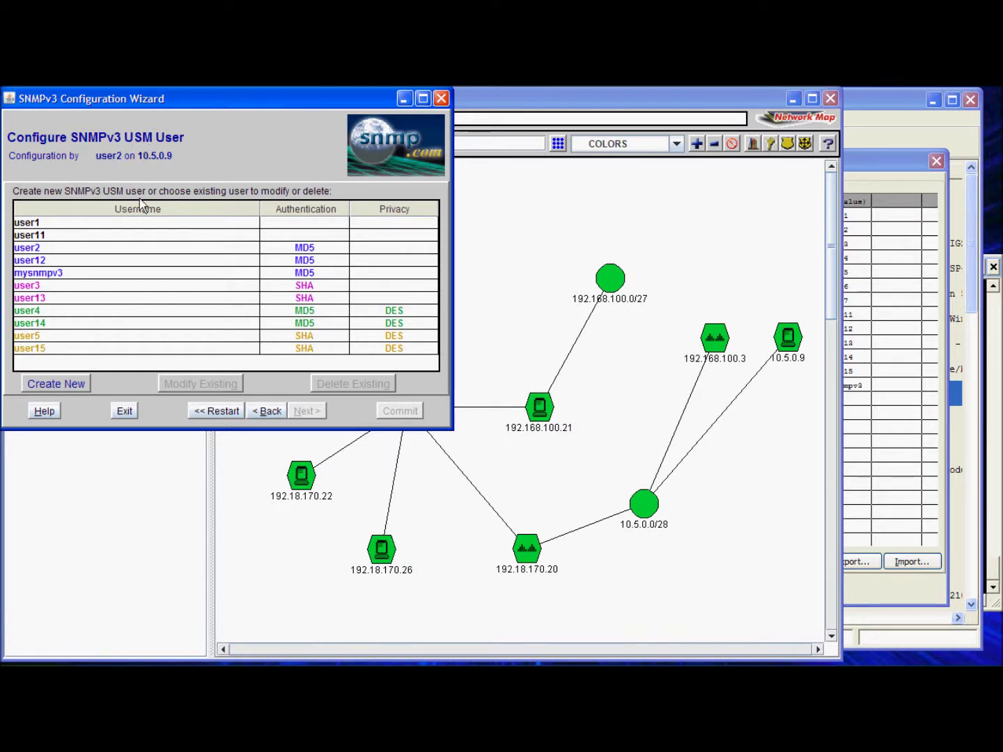
{"action": "left_click", "coordinate": [47, 275]}
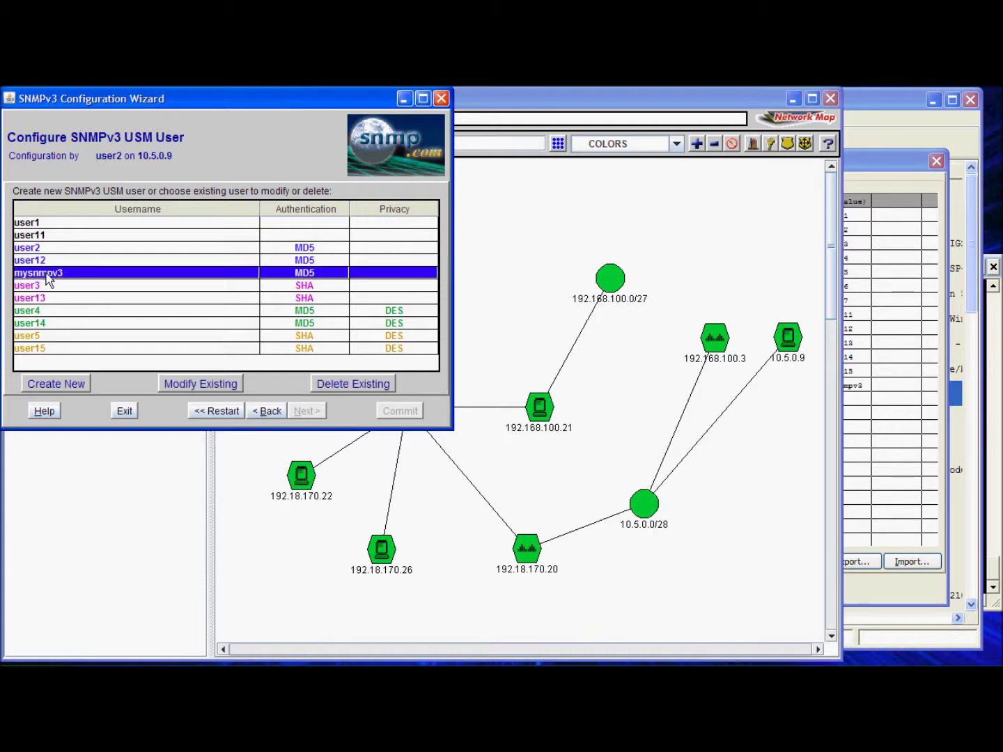
{"action": "left_click", "coordinate": [341, 386]}
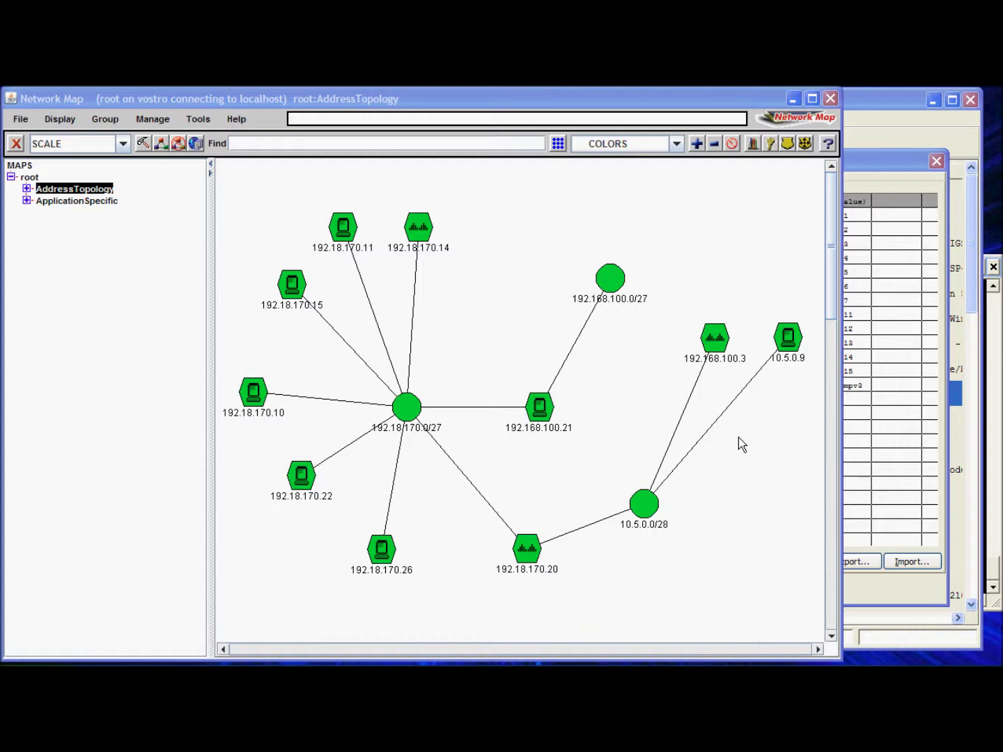
- Return to MIMICView and reload agent 9's usmUserSecurityName values to check the removal of mysnmpv3
{"action": "left_click", "coordinate": [880, 167]}
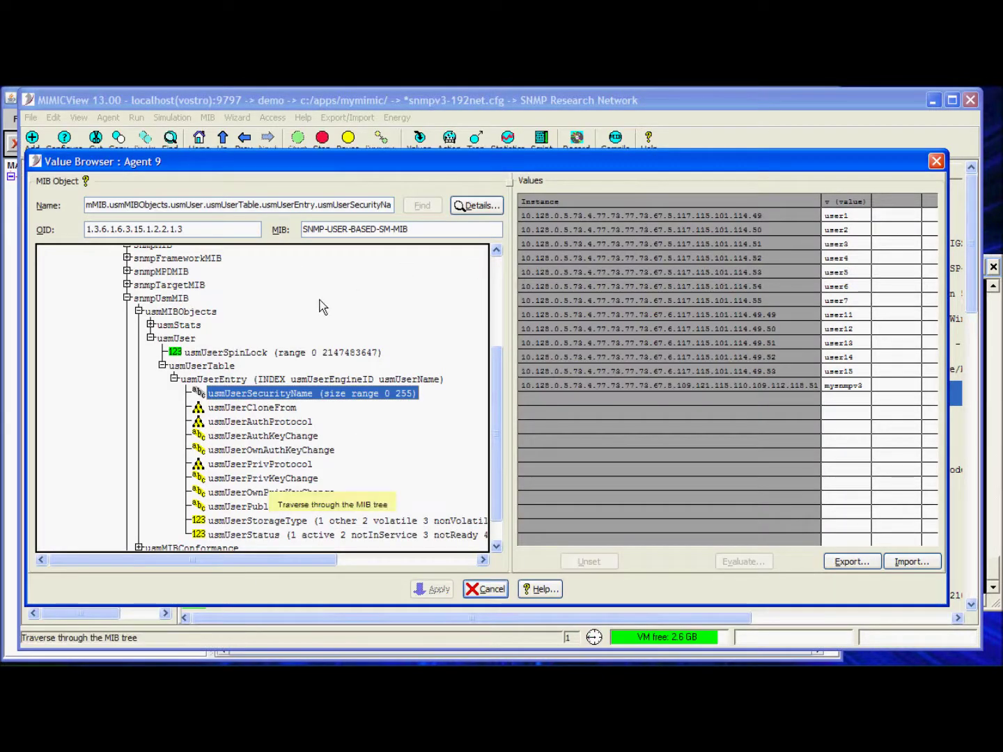
{"action": "left_click", "coordinate": [236, 411]}
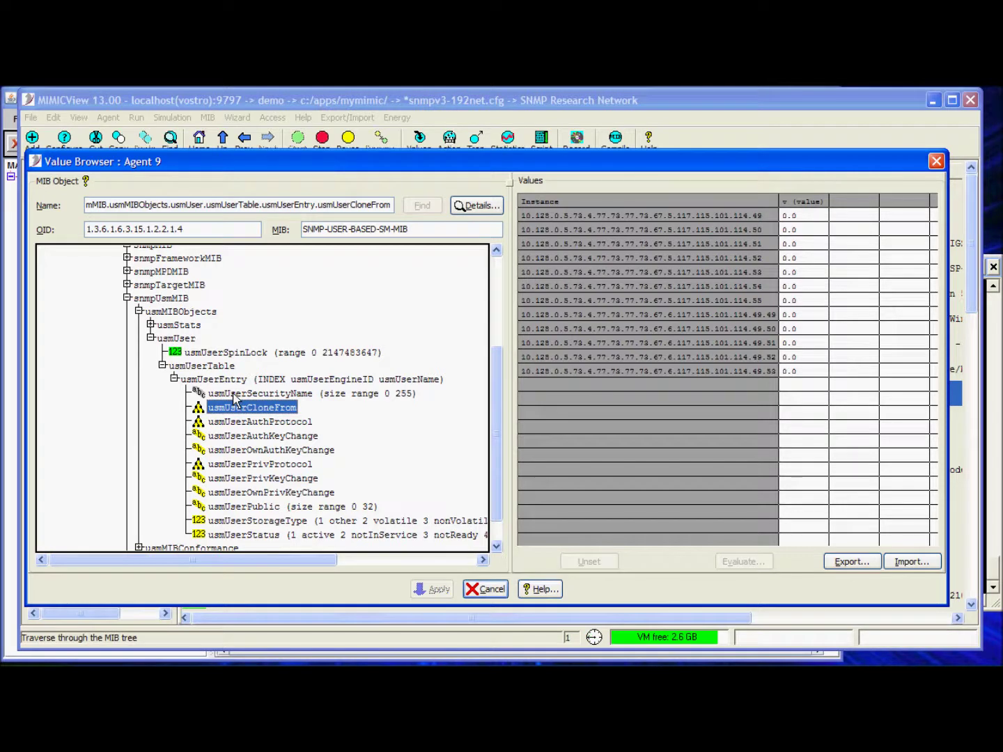
{"action": "left_click", "coordinate": [235, 397]}
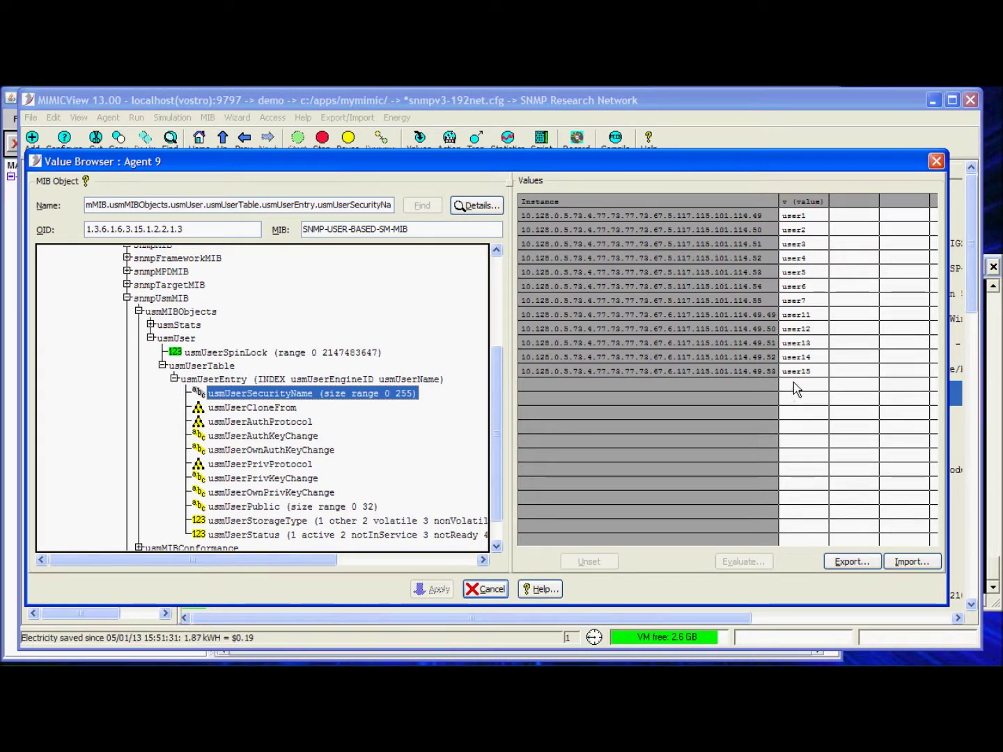
- Switch to Command Prompt and test the deleted user mysnmpv3 with the same snmpget query for sysLocation.0 on 10.5.0.9
{"action": "left_click", "coordinate": [998, 576]}
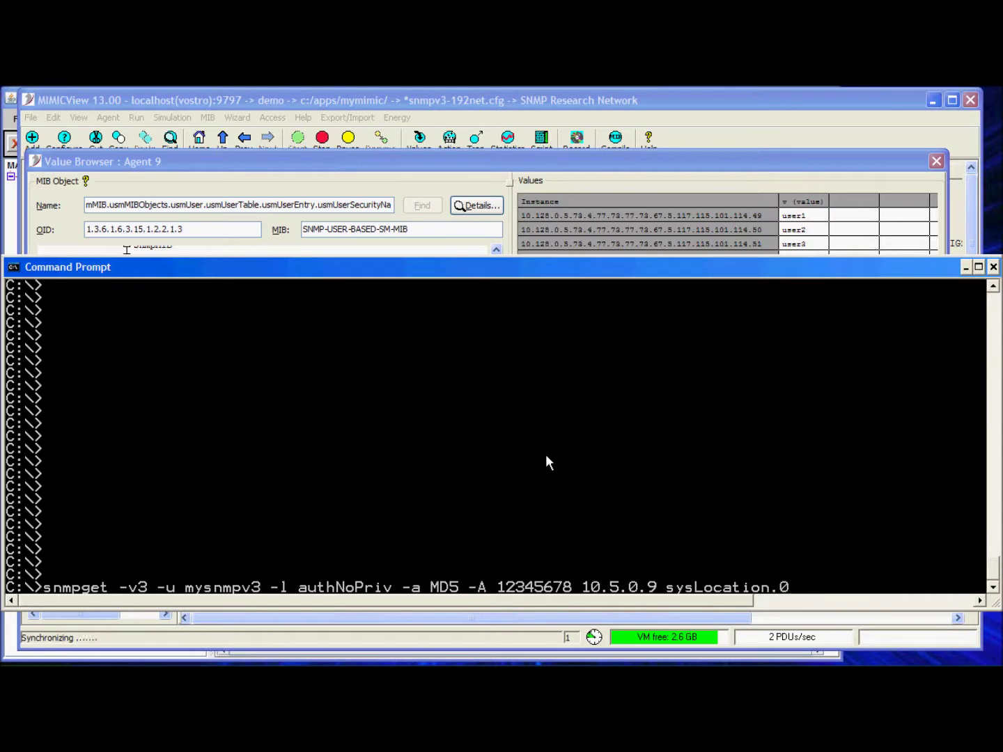
{"action": "key", "text": "Return"}
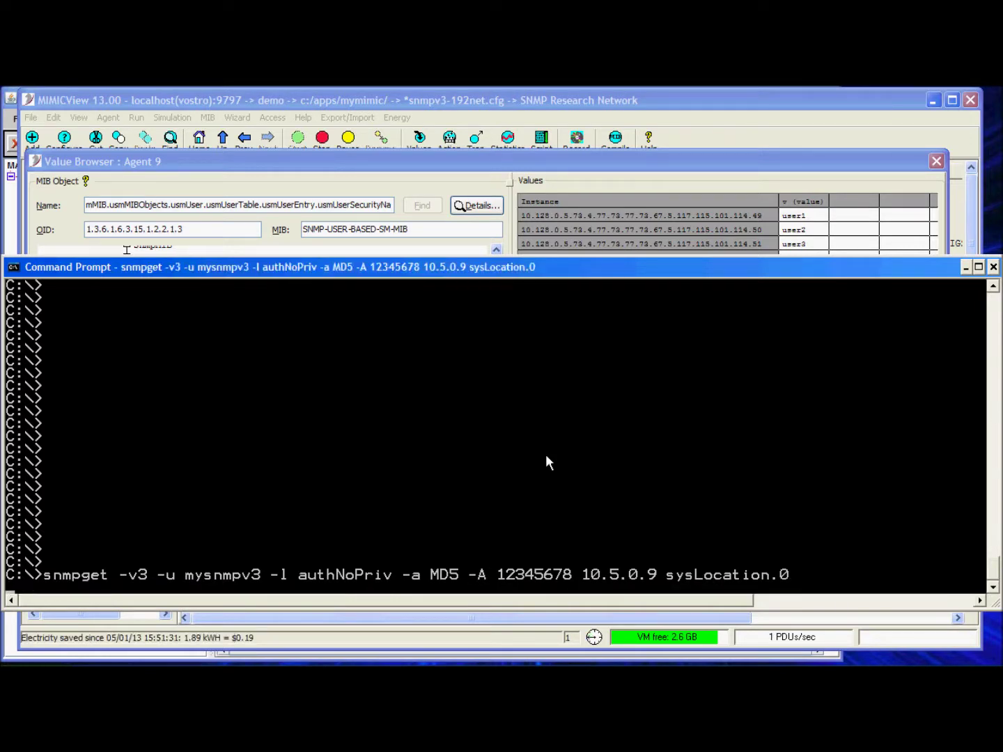
{"action": "key", "text": "Return"}
{"action": "key", "text": "Return"}
{"action": "key", "text": "Return"}
{"action": "key", "text": "Return"}
{"action": "key", "text": "Return"}
{"action": "key", "text": "Return"}
{"action": "key", "text": "Return"}
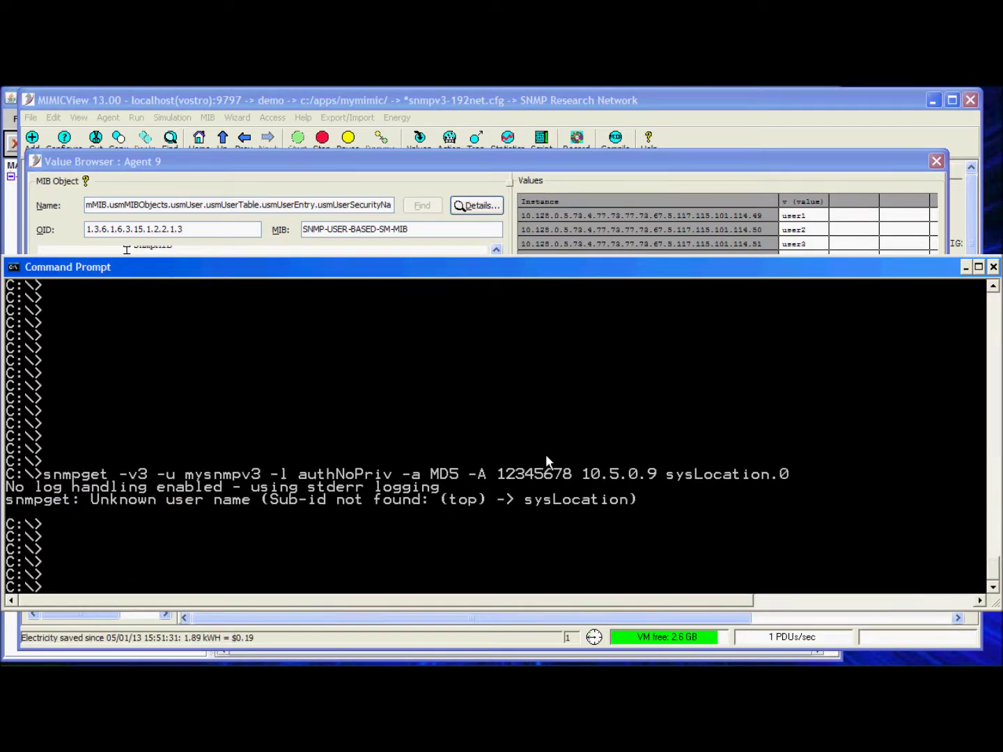